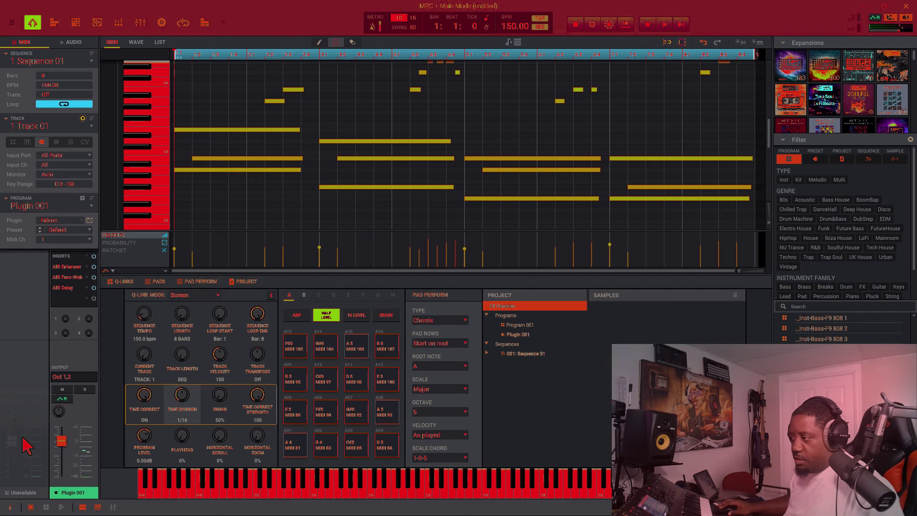
Enlarge the Track 01 piano roll, play the sequence, and adjust the velocities of the low bass notes and the short high notes.
{"action": "left_click", "coordinate": [82, 507]}
{"action": "scroll", "coordinate": [293, 243], "scroll_direction": "down", "scroll_amount": 3}
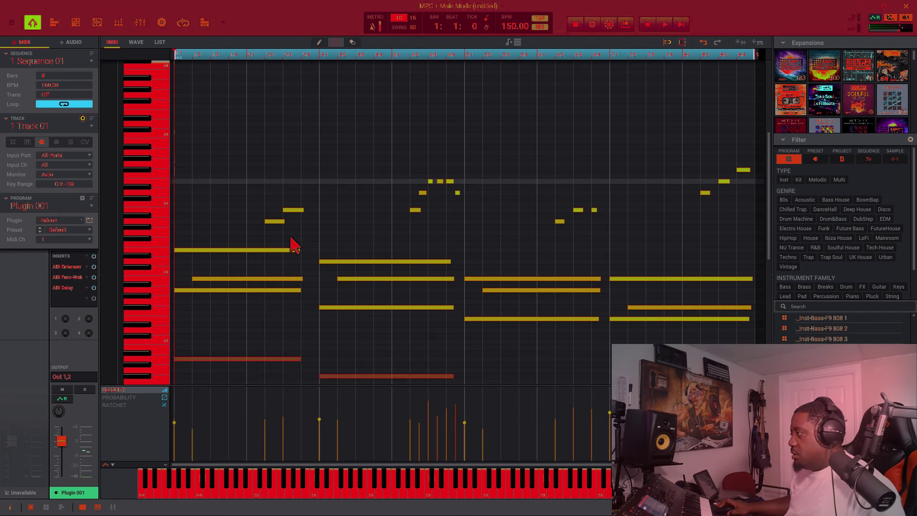
{"action": "key", "text": "space"}
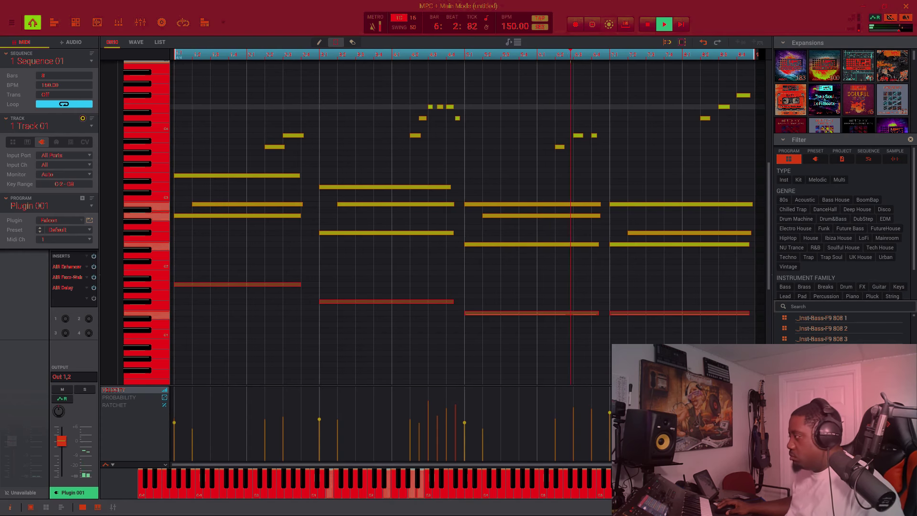
{"action": "left_click", "coordinate": [476, 403]}
{"action": "left_click_drag", "start_coordinate": [476, 404], "coordinate": [396, 406]}
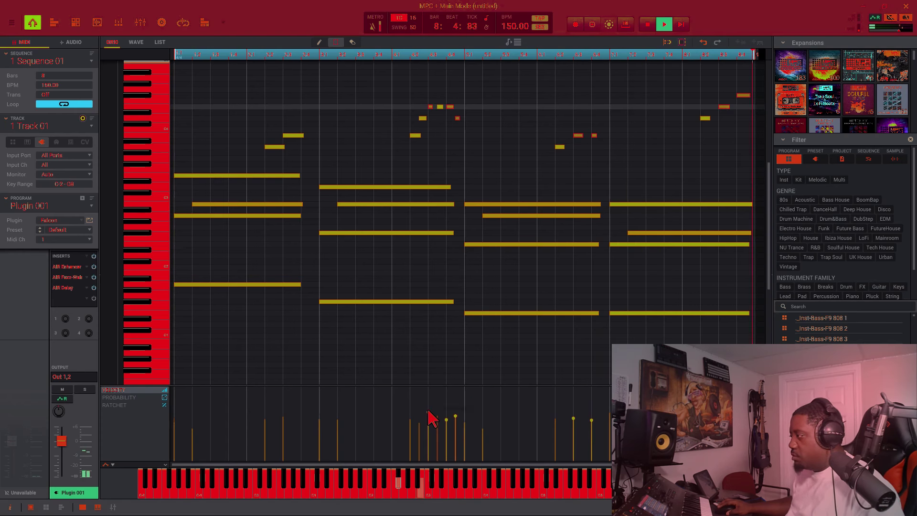
Copy the middle chord notes of Track 01 one octave up across the sequence and shorten the copies.
{"action": "left_click_drag", "start_coordinate": [176, 201], "coordinate": [672, 263]}
{"action": "key", "text": "space"}
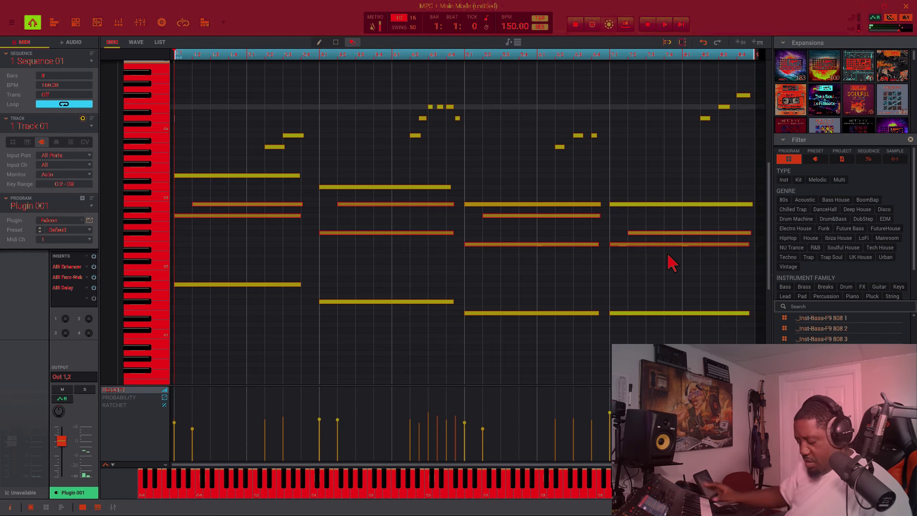
{"action": "key", "text": "ctrl+shift+Up"}
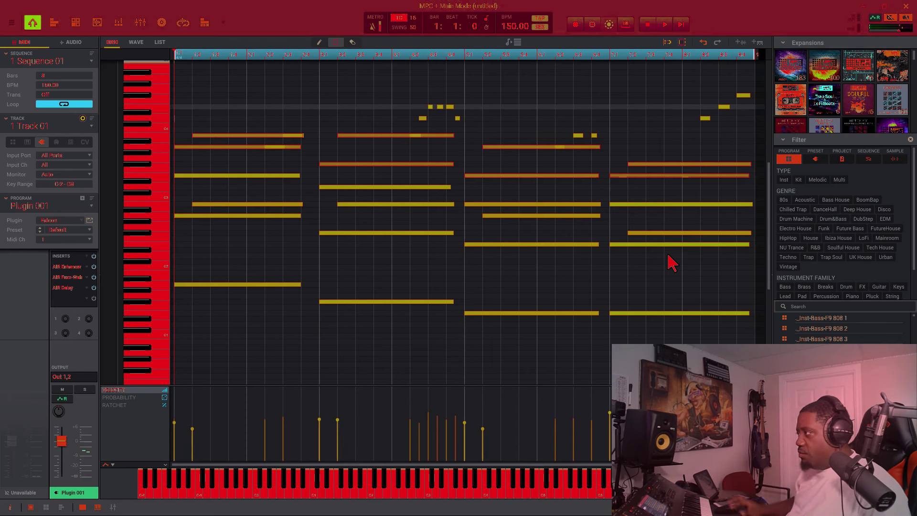
{"action": "key", "text": "ctrl+z"}
{"action": "key", "text": "ctrl+z"}
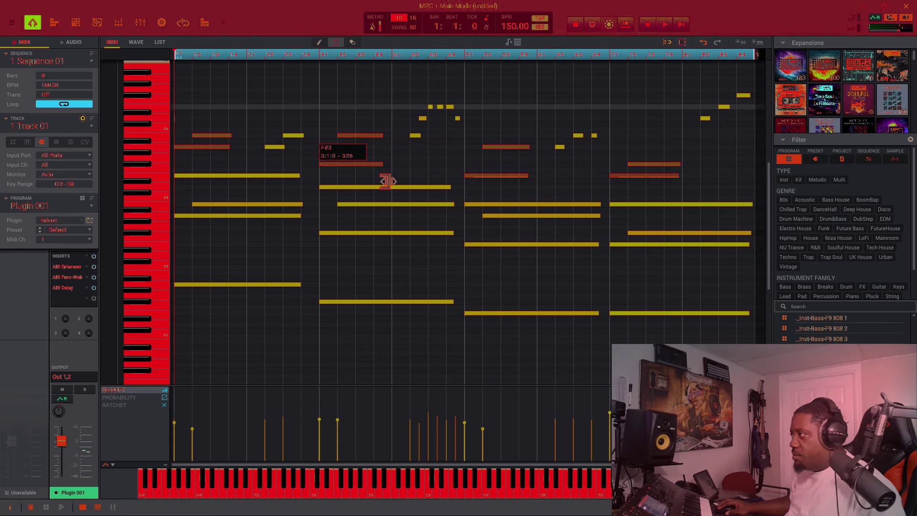
Play the sequence and lower the velocity of the chord notes at the start of bar 7.
{"action": "key", "text": "space"}
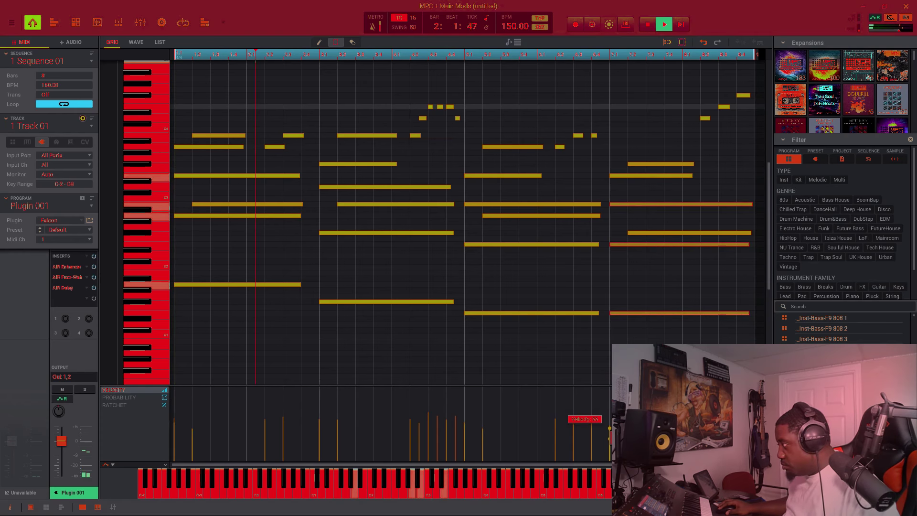
{"action": "left_click", "coordinate": [610, 437]}
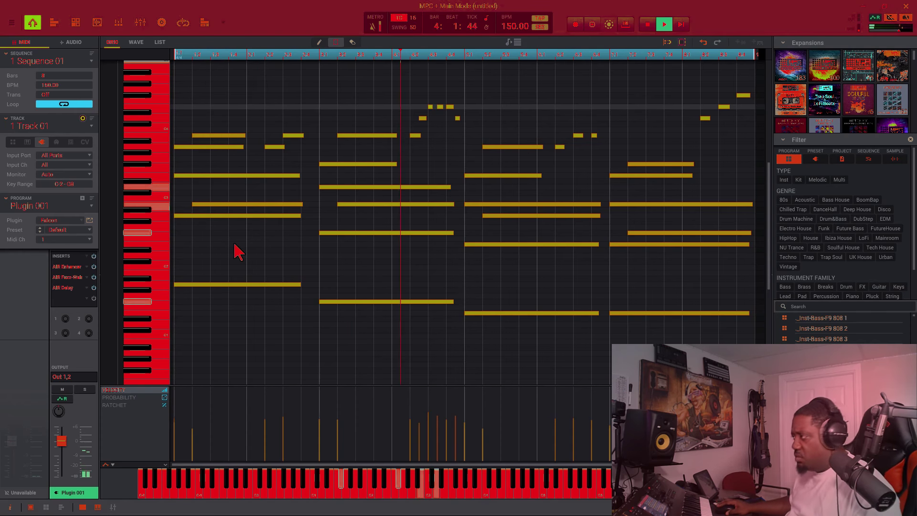
Switch to unused track 2 and set it up with a new Fabric XL plugin program for the guitar part.
{"action": "left_click", "coordinate": [90, 126]}
{"action": "left_click", "coordinate": [64, 147]}
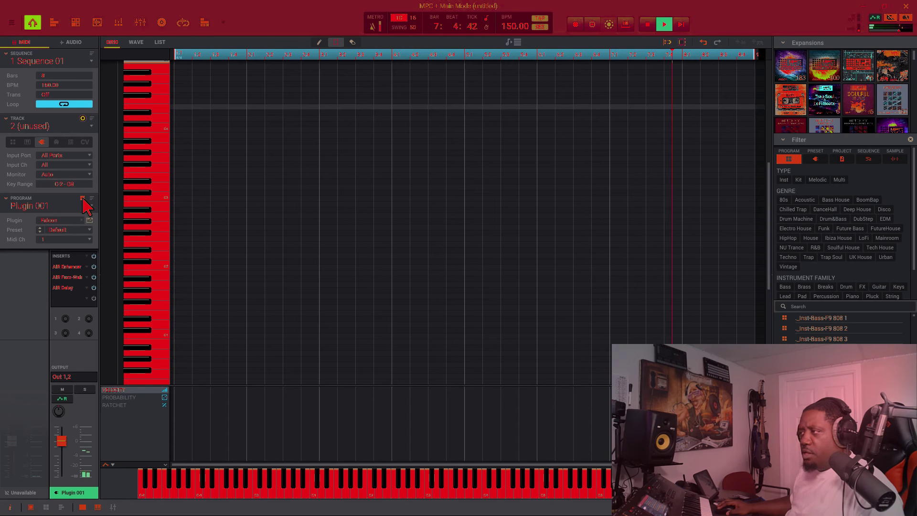
{"action": "left_click", "coordinate": [87, 222]}
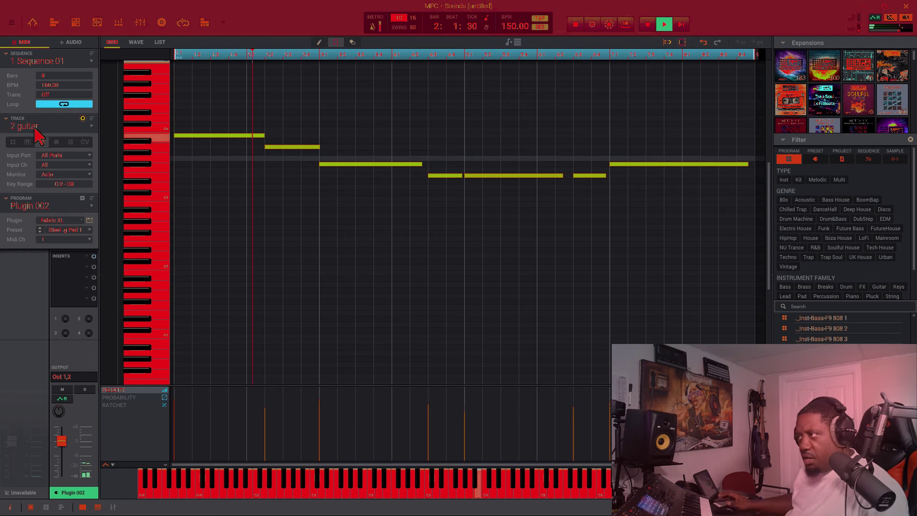
Switch to unused track 3, add a new Mellotron plugin program to it, and open the plugin's editor.
{"action": "left_click", "coordinate": [91, 126]}
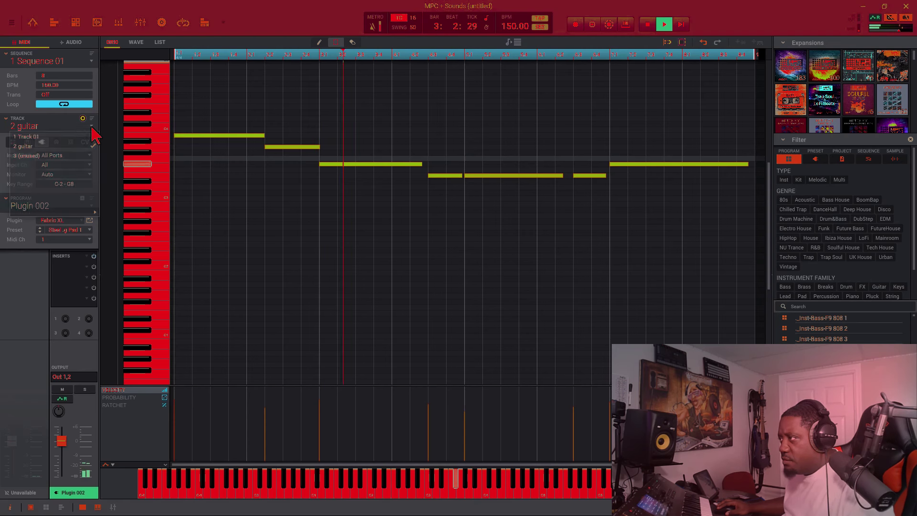
{"action": "left_click", "coordinate": [87, 155]}
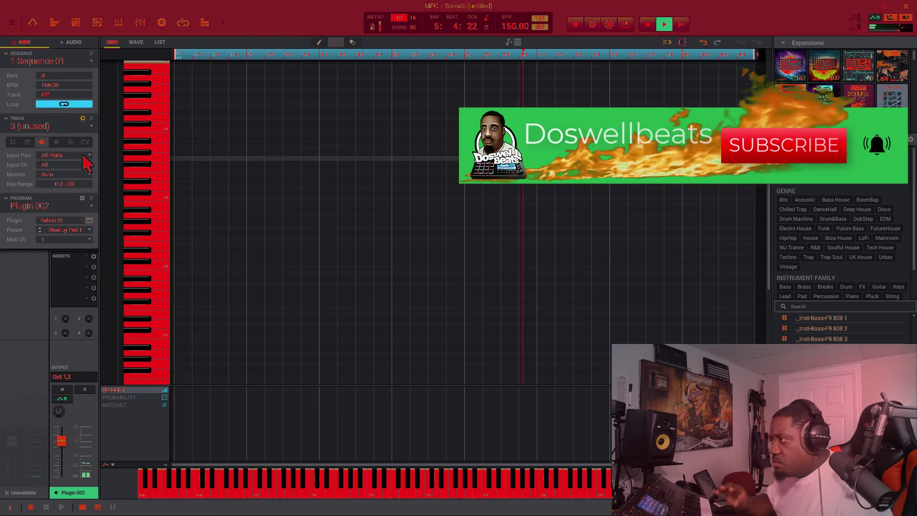
{"action": "left_click", "coordinate": [82, 199]}
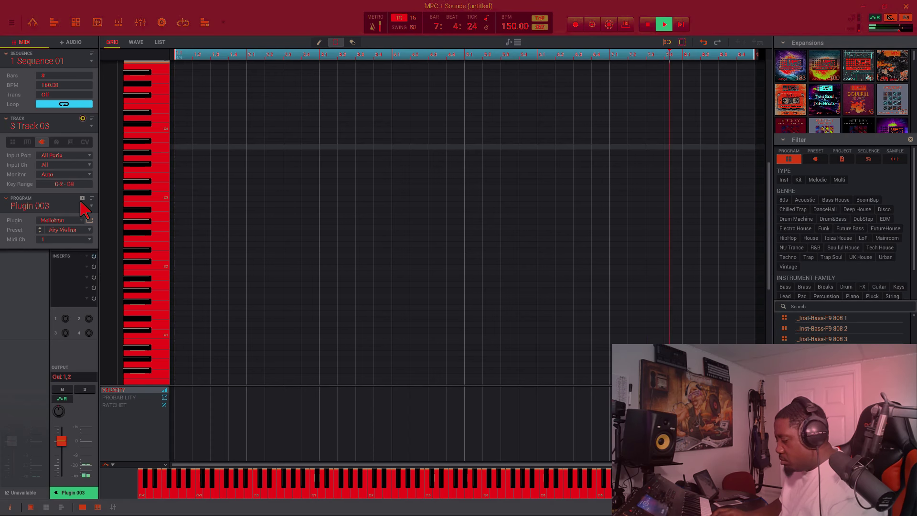
{"action": "left_click", "coordinate": [89, 220]}
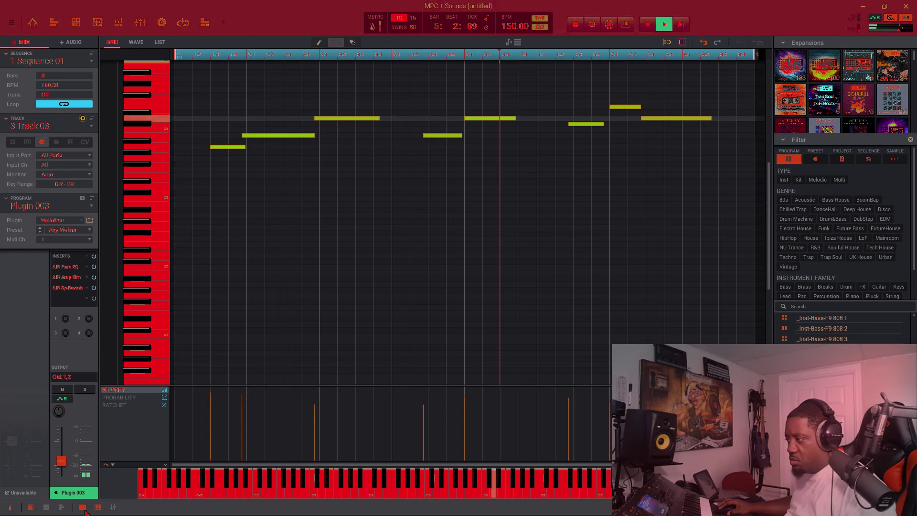
Check the vocal chop sample in Sample Edit, return to Main Mode, and place it as four regions on audio track 1.
{"action": "key", "text": "ctrl+e"}
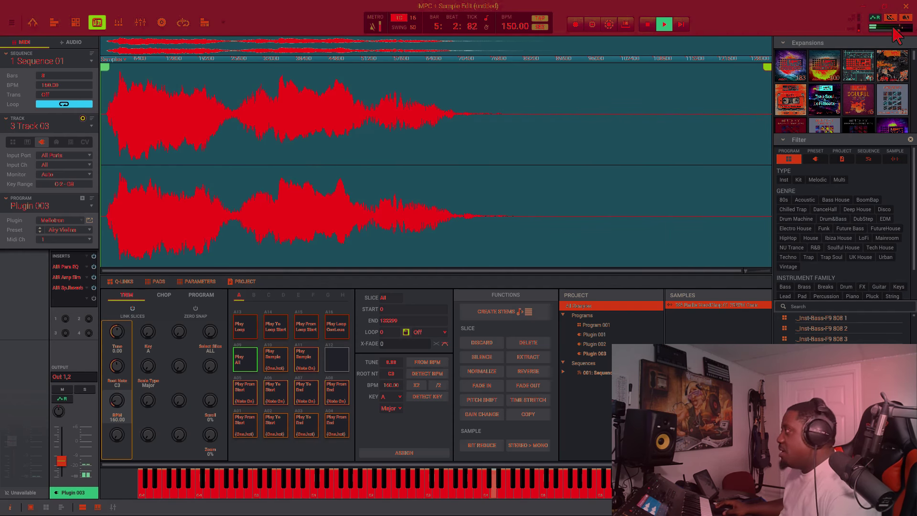
{"action": "left_click", "coordinate": [32, 25]}
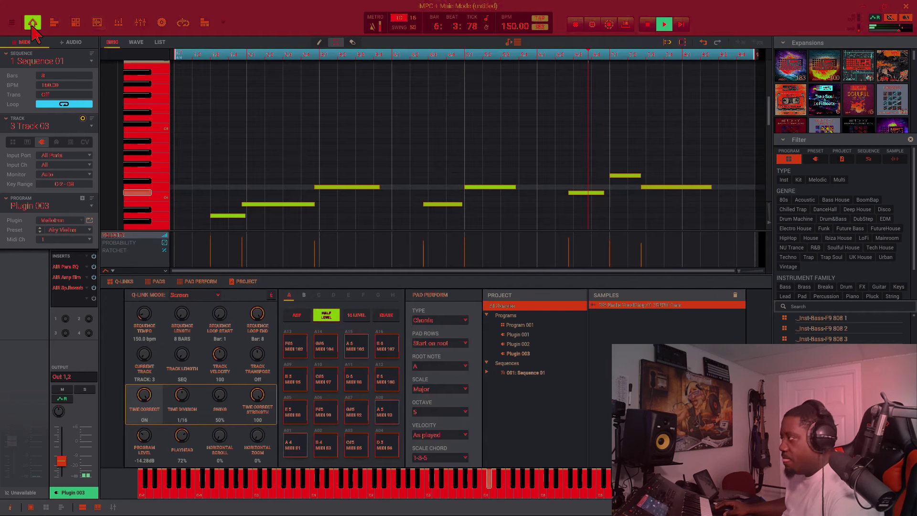
{"action": "left_click", "coordinate": [93, 128]}
{"action": "left_click", "coordinate": [48, 142]}
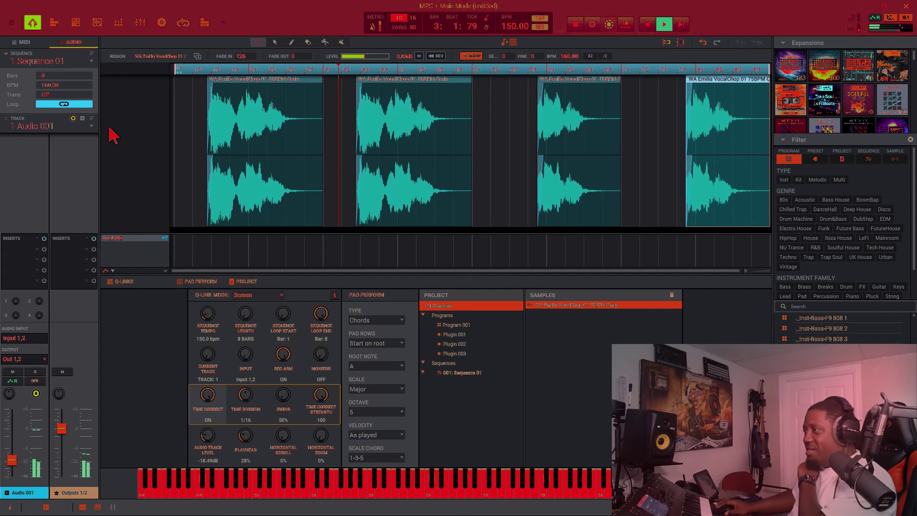
Route Audio 001's output to Sub 1 in the Channel Mixer and choose a preset for the AIR Channel Strip on Submix 1.
{"action": "left_click", "coordinate": [140, 23]}
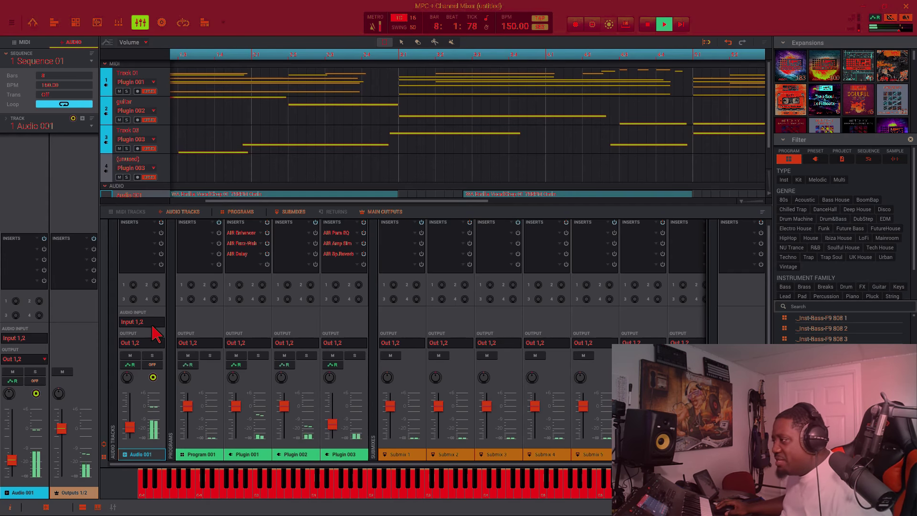
{"action": "left_click", "coordinate": [152, 344]}
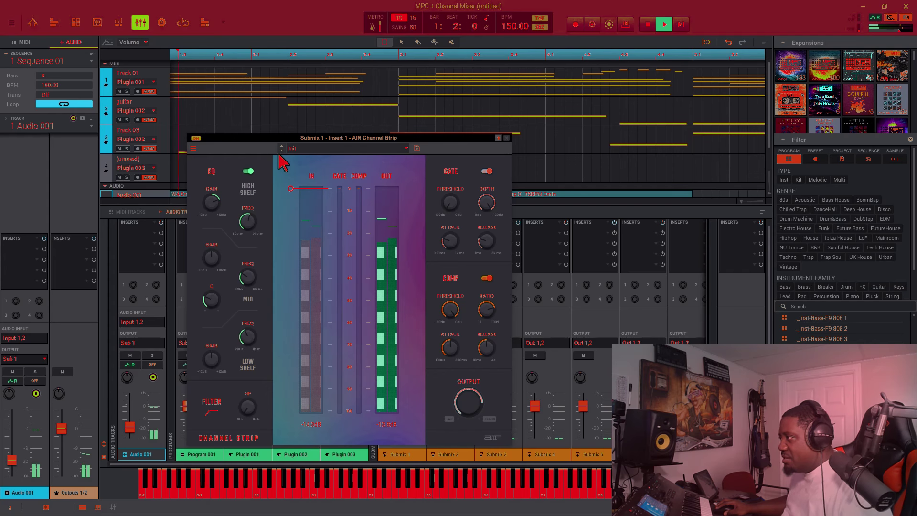
{"action": "left_click", "coordinate": [282, 151]}
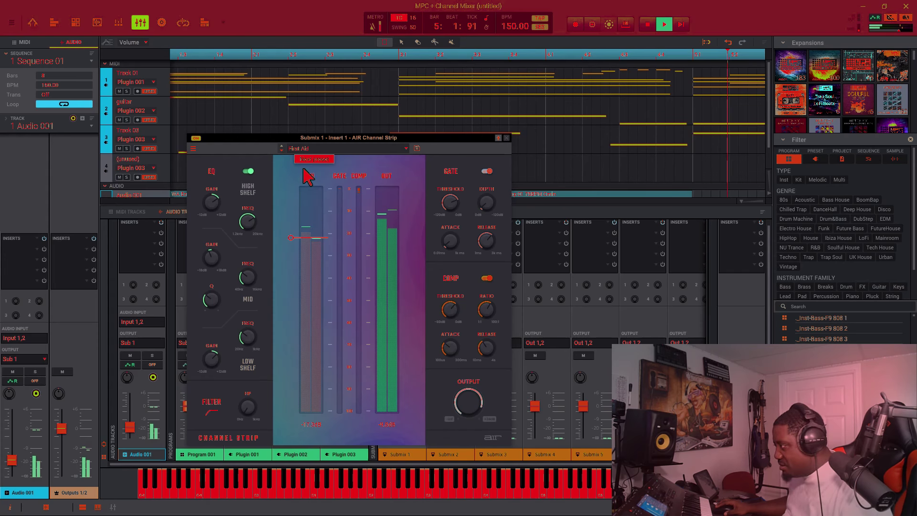
{"action": "left_click", "coordinate": [507, 139]}
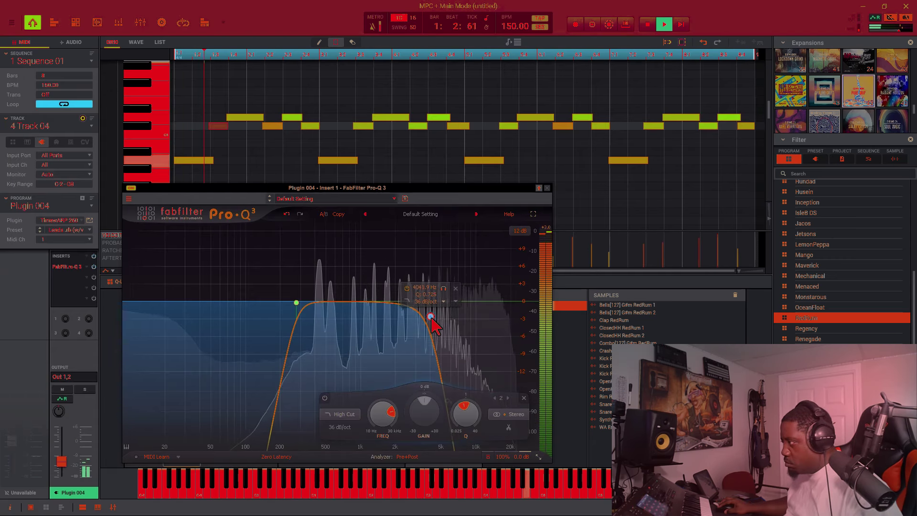
Reshape Plugin 004's high cut and low cut in FabFilter Pro-Q 3, then route it to Sub 1 and lower its level.
{"action": "left_click_drag", "start_coordinate": [431, 317], "coordinate": [452, 352]}
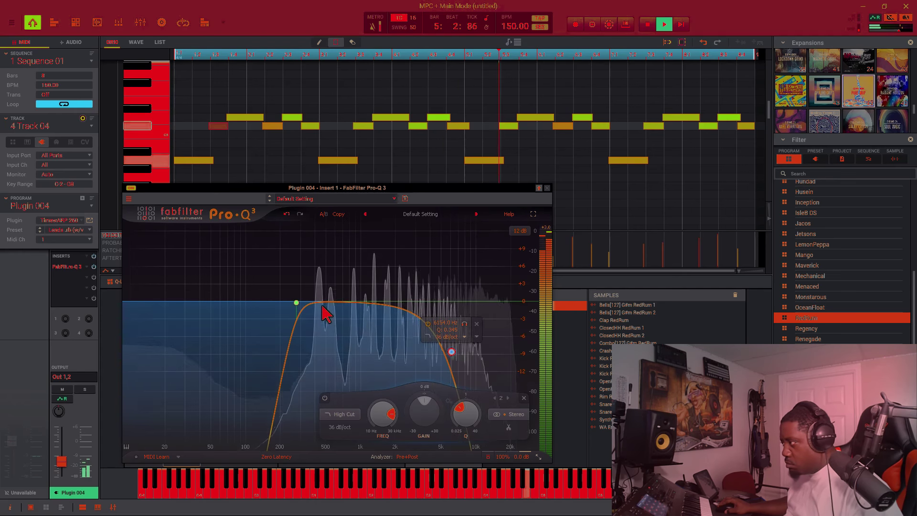
{"action": "left_click_drag", "start_coordinate": [297, 303], "coordinate": [335, 344]}
{"action": "key", "text": "ctrl+m"}
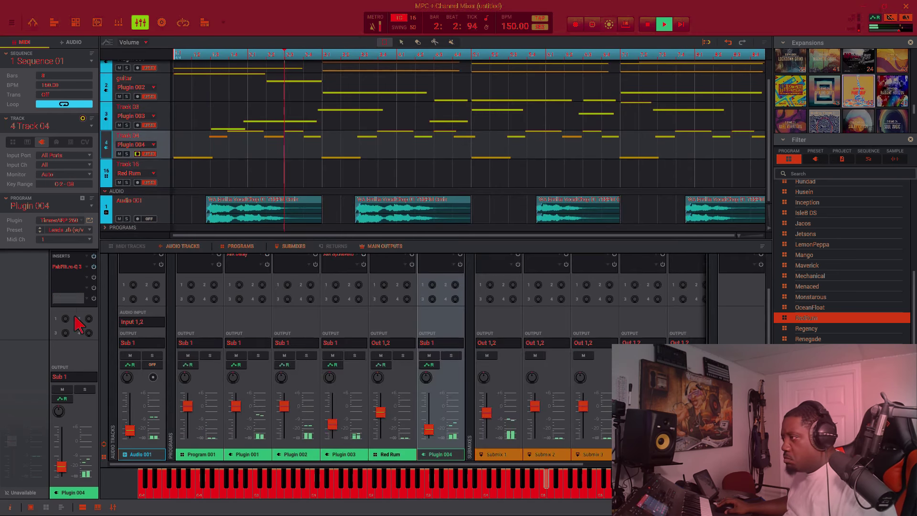
{"action": "mouse_move", "coordinate": [70, 473]}
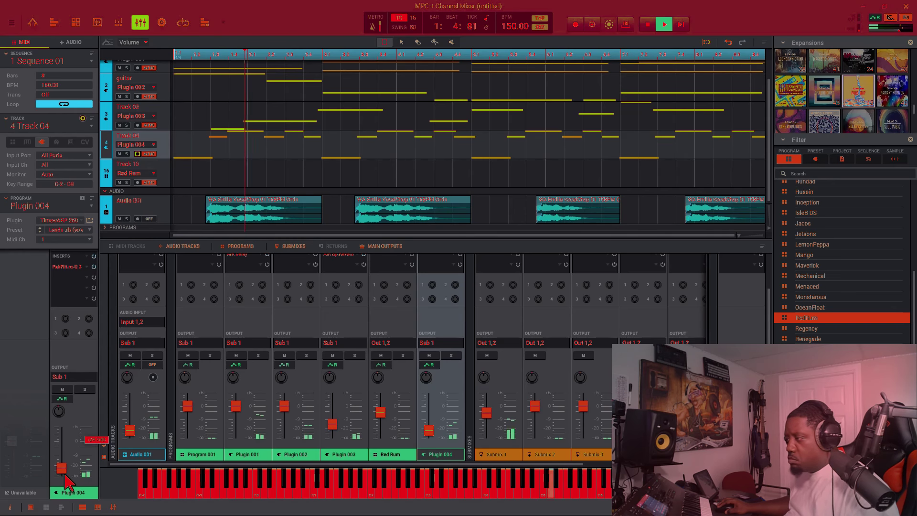
Fill all eight bars of the Red Rum drum track with the two-bar closed hi-hat pattern and play it.
{"action": "double_click", "coordinate": [122, 163]}
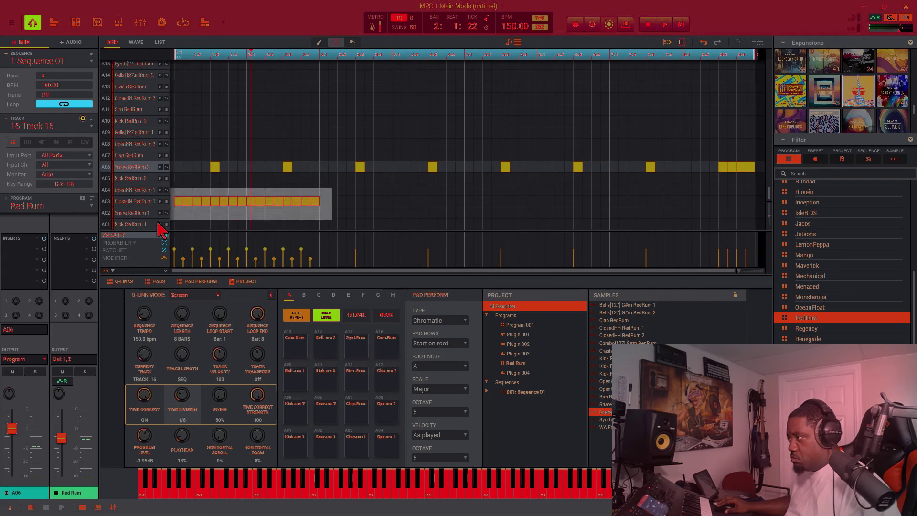
{"action": "key", "text": "space"}
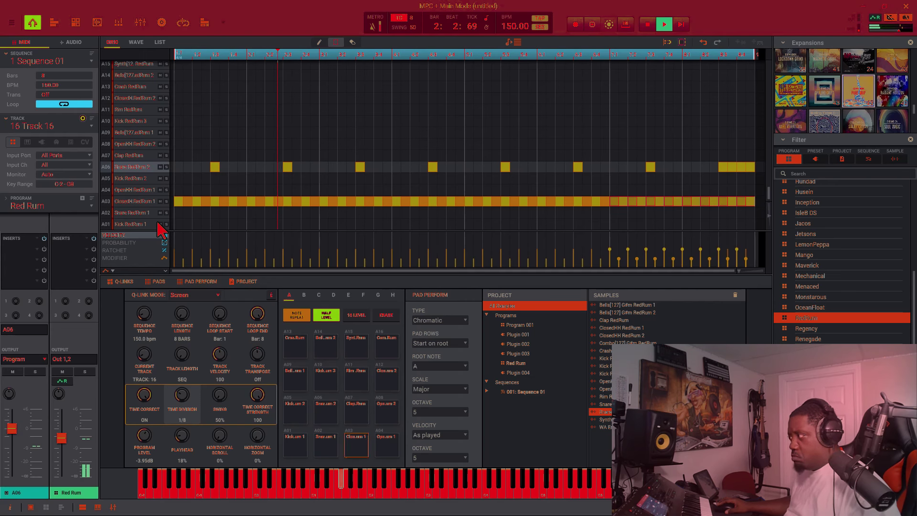
Select the quieter alternate closed hi-hat hits across the whole sequence and raise their velocity slightly.
{"action": "left_click", "coordinate": [639, 241]}
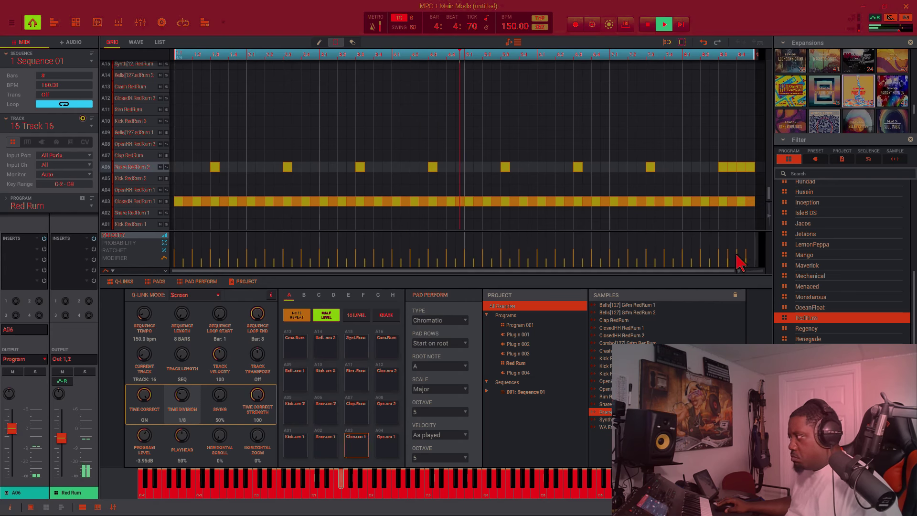
{"action": "left_click_drag", "start_coordinate": [753, 264], "coordinate": [141, 289]}
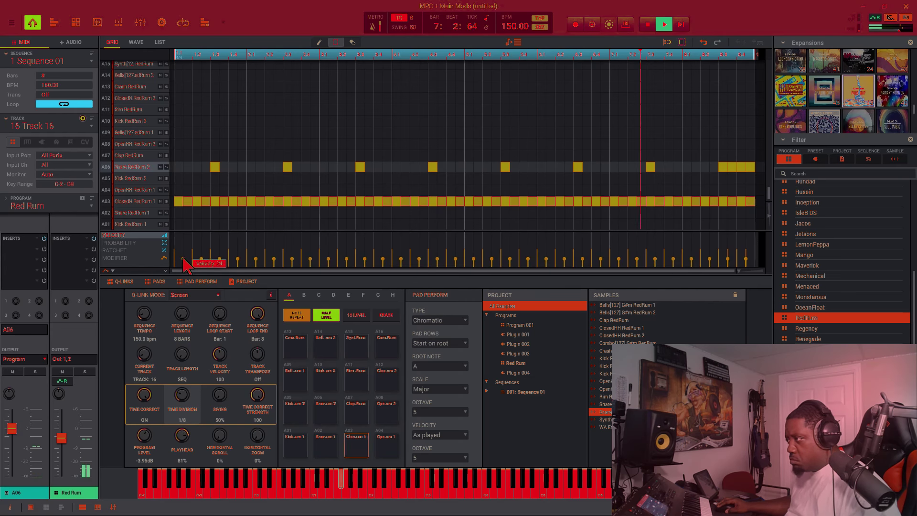
{"action": "left_click_drag", "start_coordinate": [184, 259], "coordinate": [185, 254]}
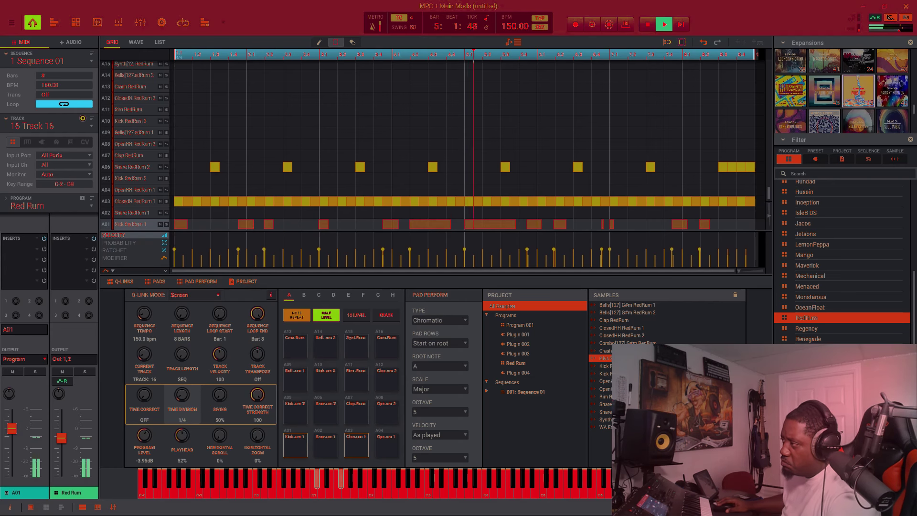
Select the closed hi-hat pad A03 and lower its channel level.
{"action": "left_click", "coordinate": [143, 201]}
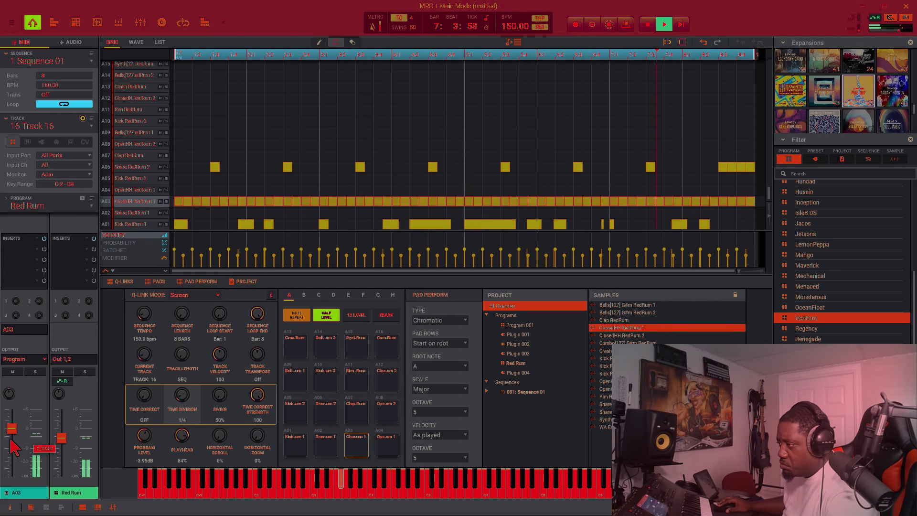
{"action": "left_click_drag", "start_coordinate": [10, 441], "coordinate": [13, 451]}
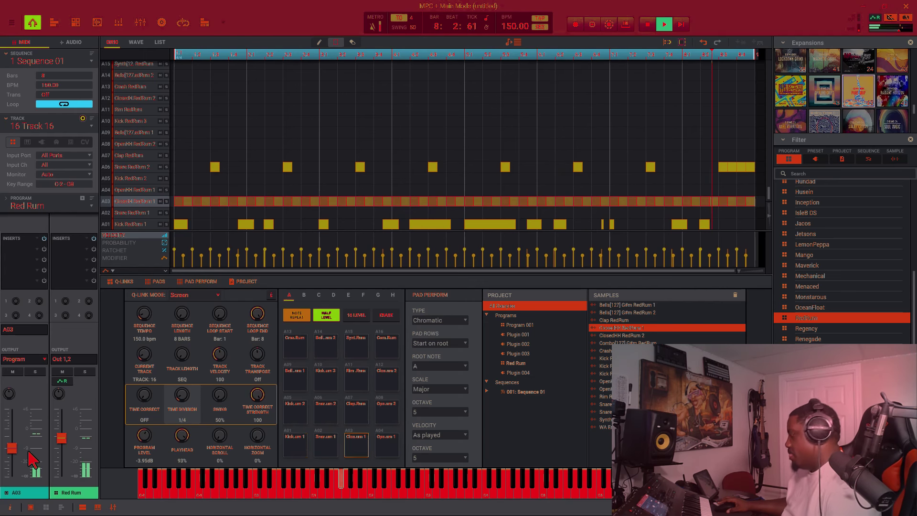
Audition the beat at 155 BPM, set the tempo to 160 BPM, and play the sequence again.
{"action": "key", "text": "space"}
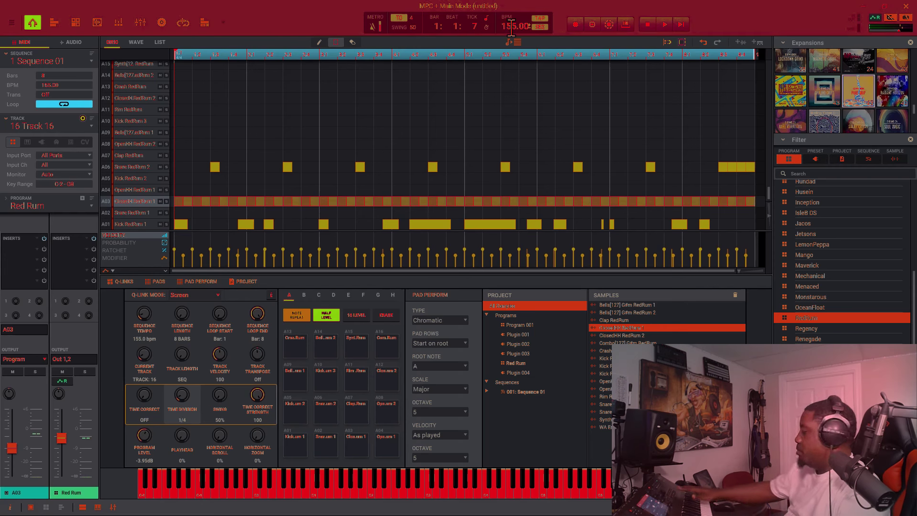
{"action": "key", "text": "space"}
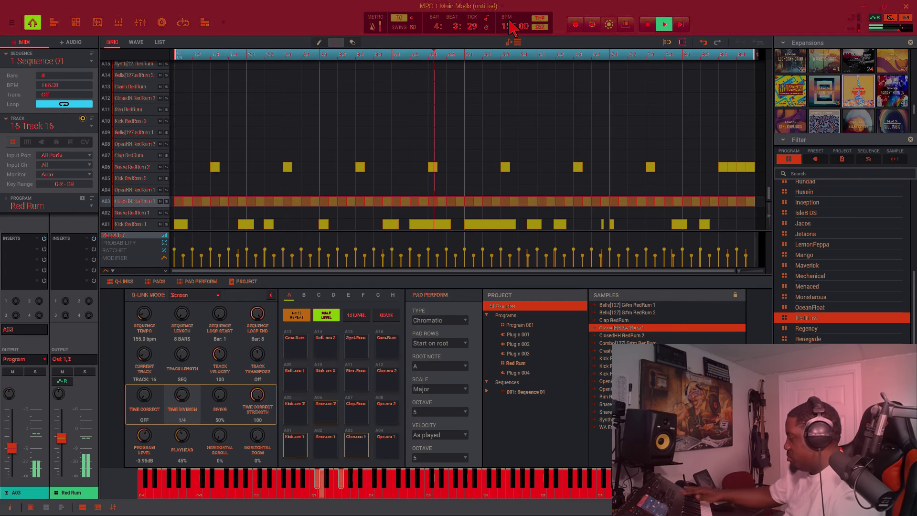
{"action": "key", "text": "space"}
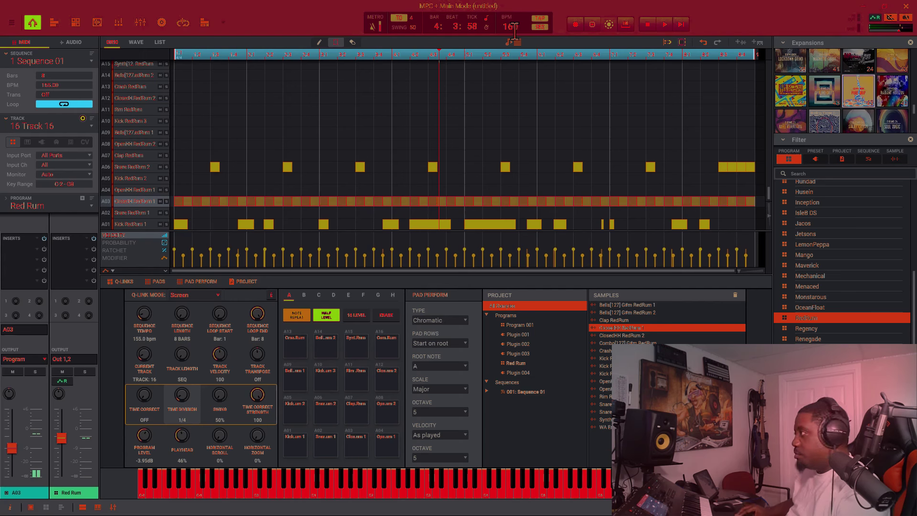
{"action": "key", "text": "space"}
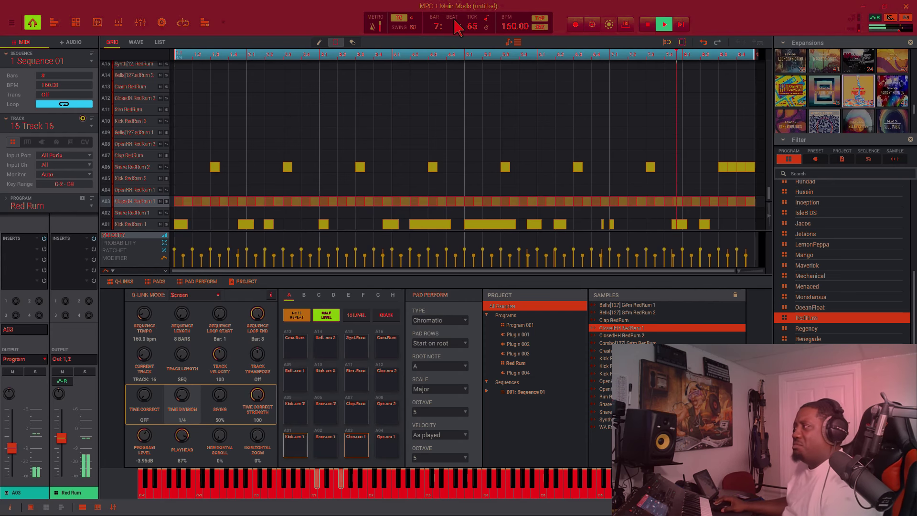
Set the sequence tempo to 165 BPM and play the beat at the new speed.
{"action": "key", "text": "space"}
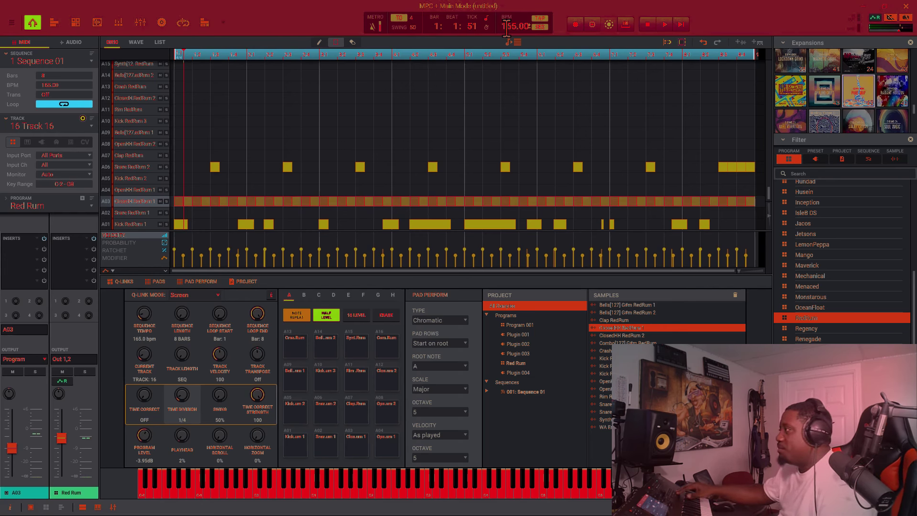
{"action": "key", "text": "space"}
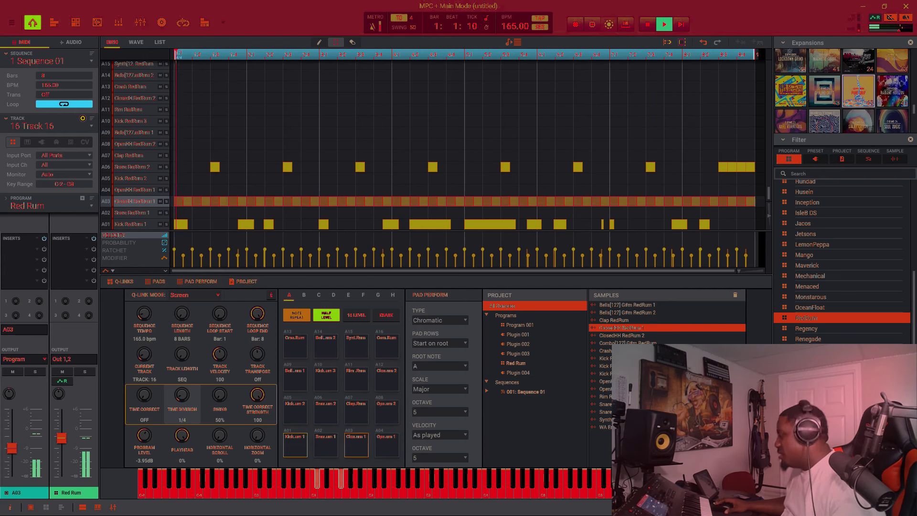
{"action": "key", "text": "space"}
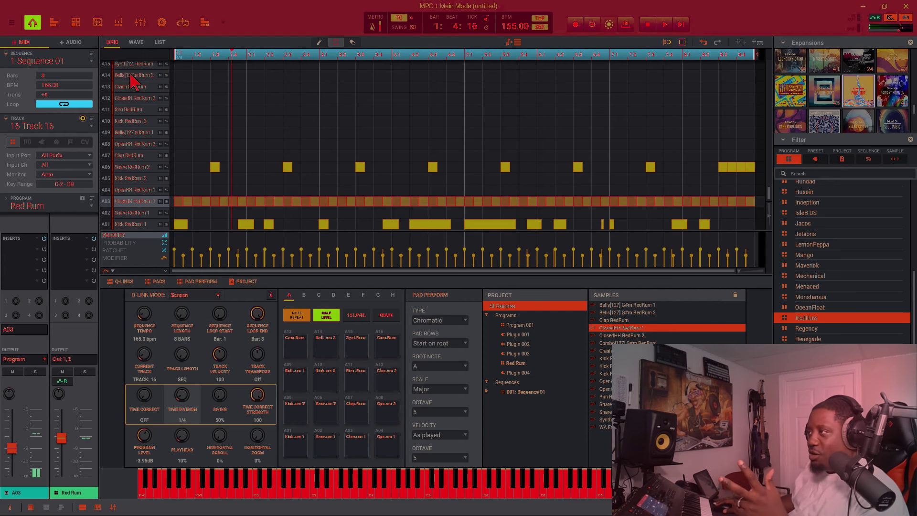
Transpose the vocal chop regions on the audio track up 3 semitones to match the sequence transposition.
{"action": "left_click", "coordinate": [74, 42]}
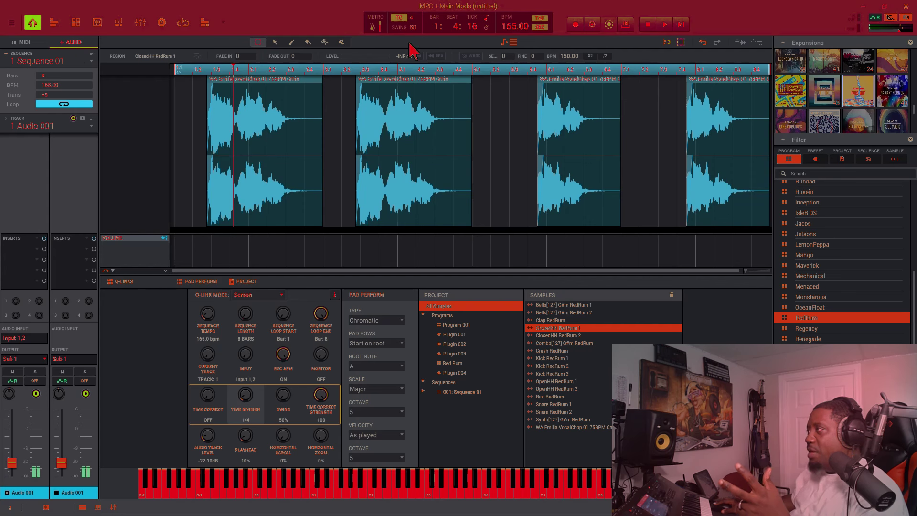
{"action": "left_click", "coordinate": [290, 85]}
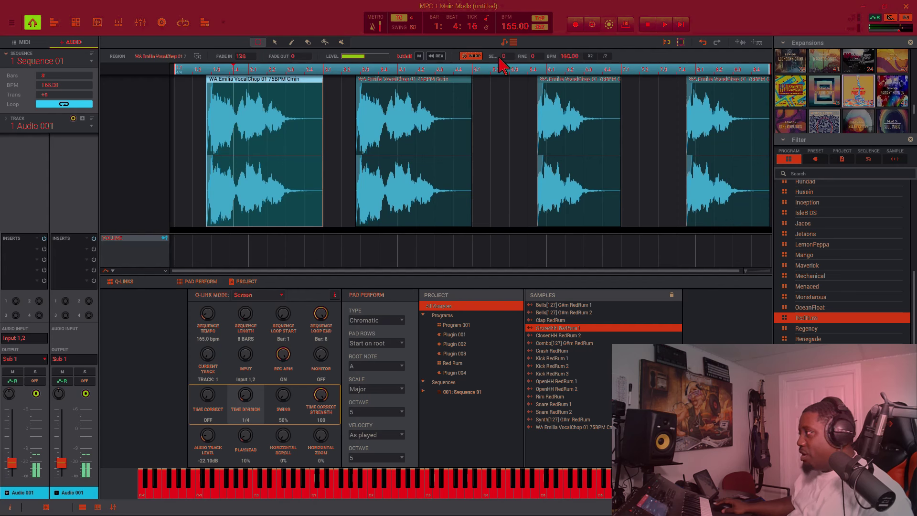
{"action": "left_click", "coordinate": [726, 95]}
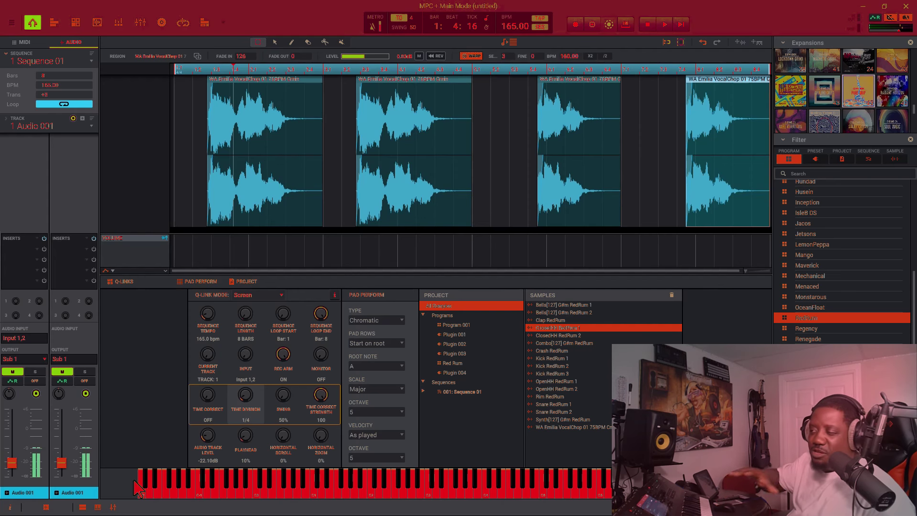
Audition the transposed sequence with the vocal chop track muted, then unmute that track and play the beat with it.
{"action": "key", "text": "space"}
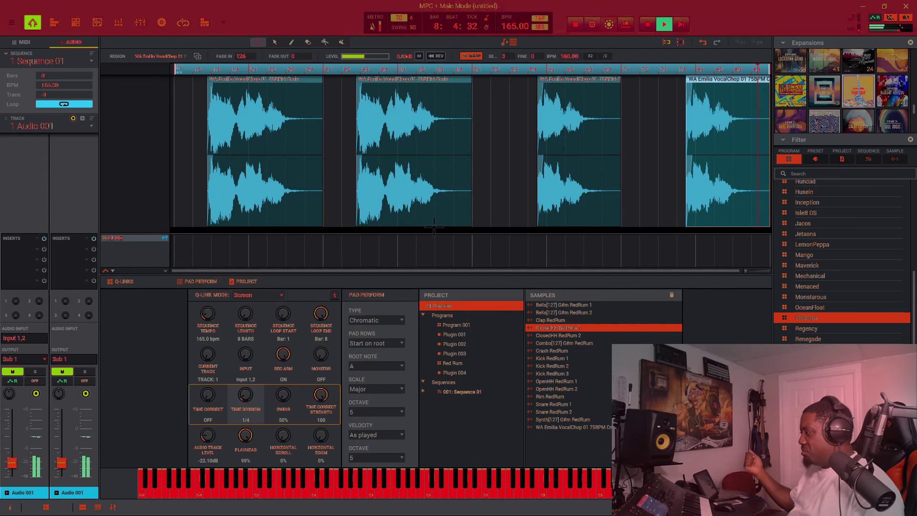
{"action": "key", "text": "space"}
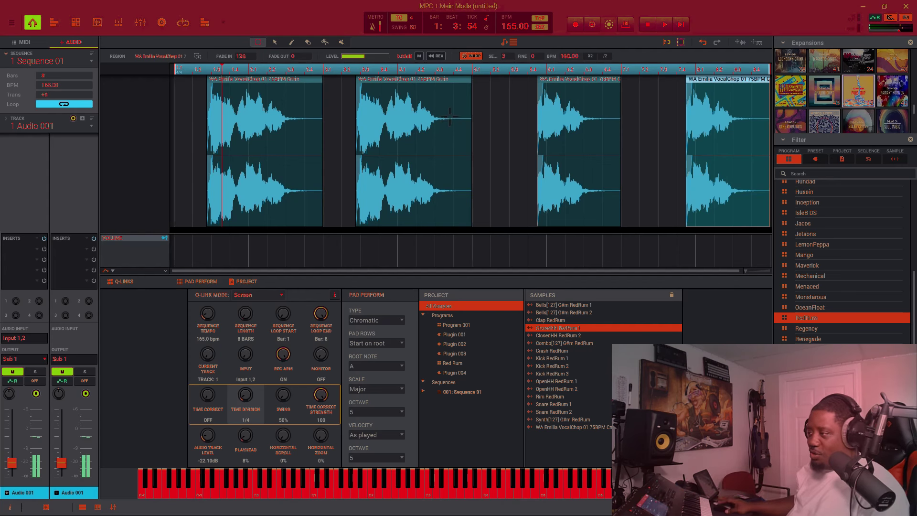
{"action": "left_click", "coordinate": [13, 373]}
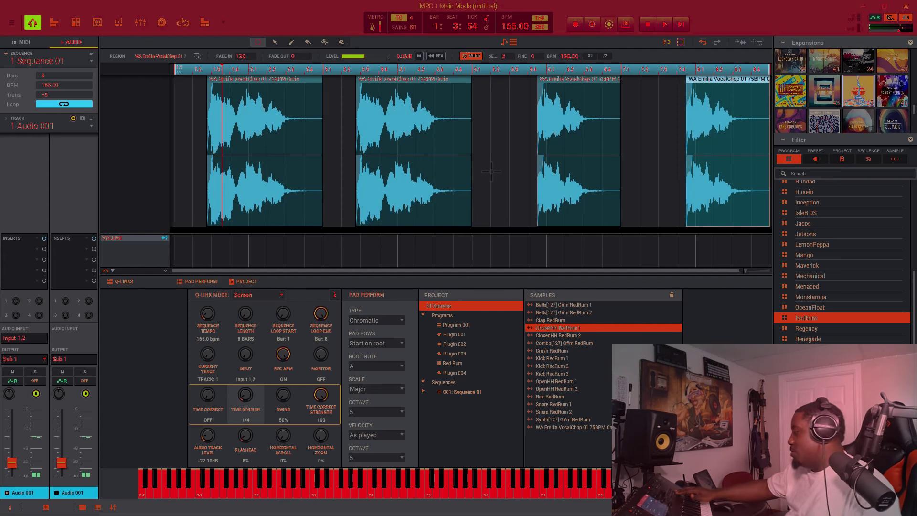
{"action": "key", "text": "space"}
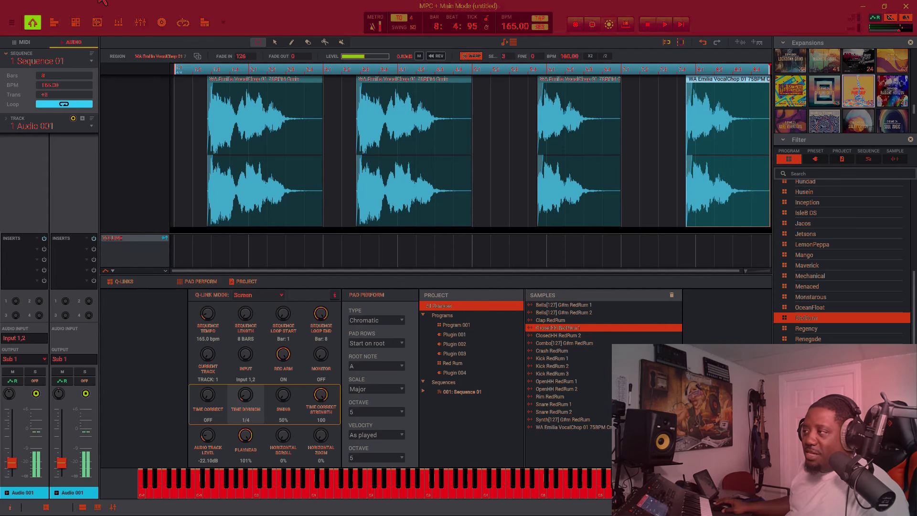
Set the sequence transposition and the vocal chop regions to -3 semitones and play the sequence.
{"action": "left_click_drag", "start_coordinate": [61, 91], "coordinate": [58, 166]}
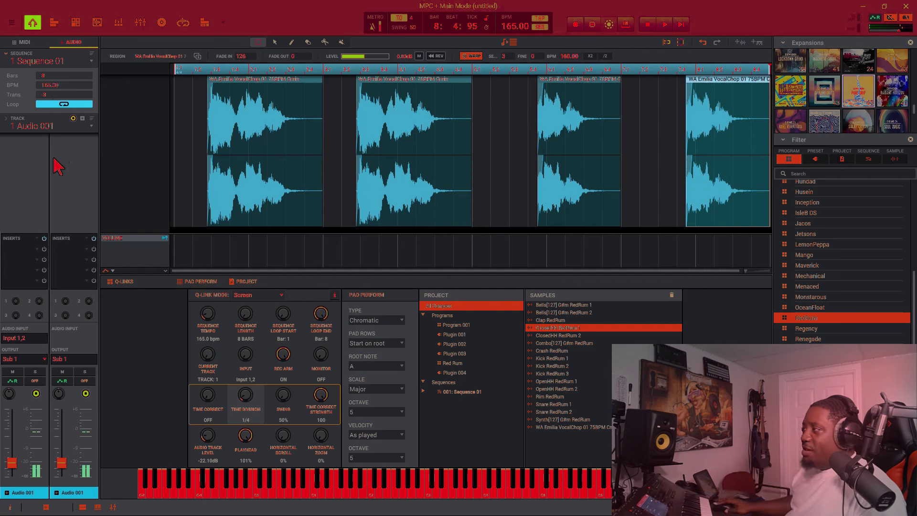
{"action": "left_click", "coordinate": [273, 82]}
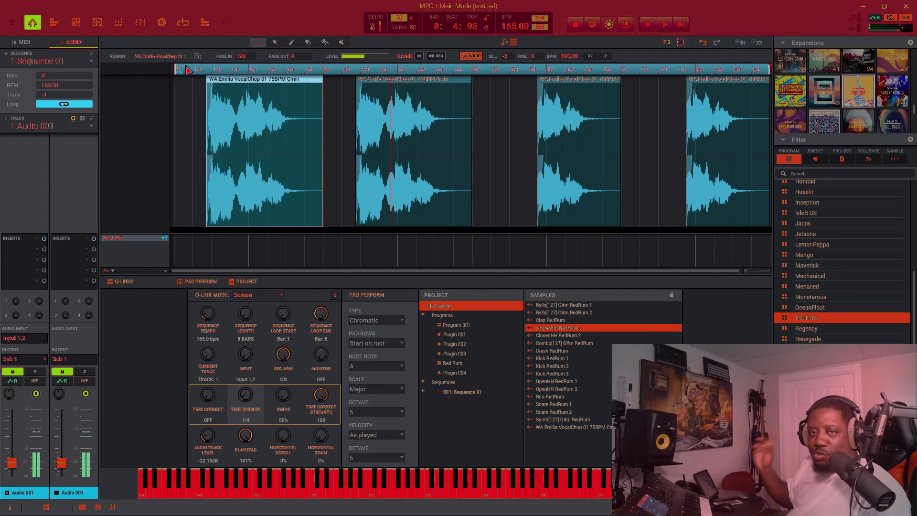
{"action": "key", "text": "space"}
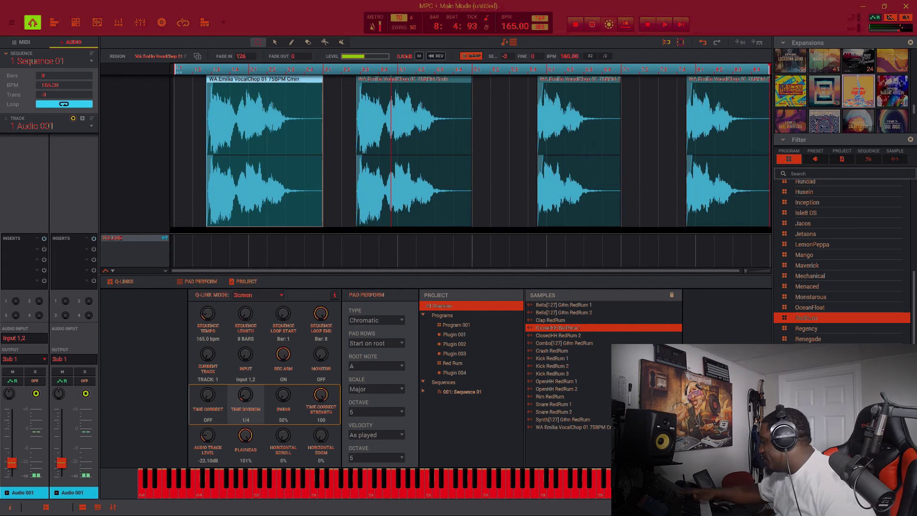
{"action": "key", "text": "space"}
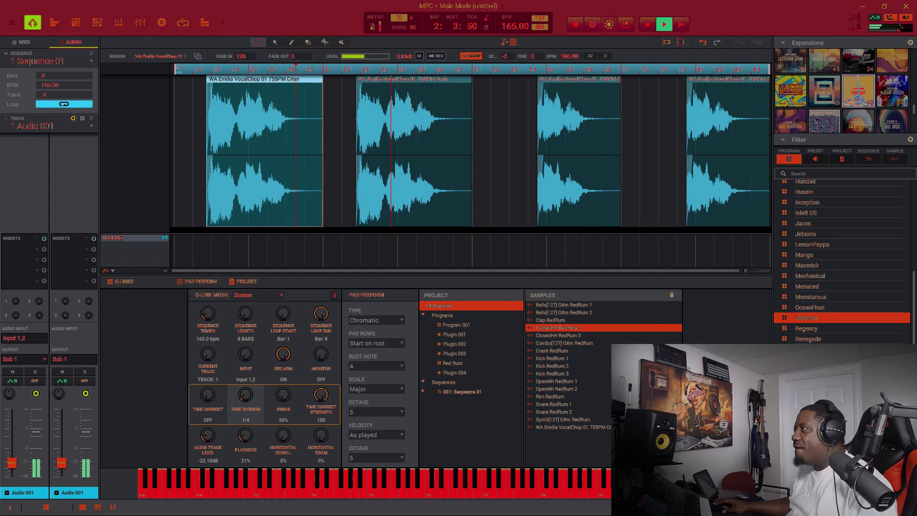
Return to the Red Rum drum track and mute the closed hi-hat pad A03 during playback.
{"action": "left_click", "coordinate": [28, 43]}
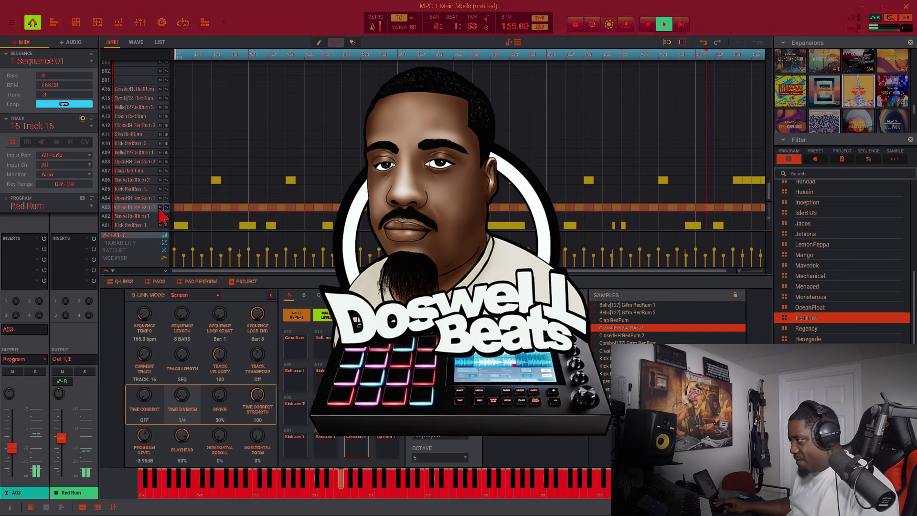
{"action": "left_click", "coordinate": [160, 207]}
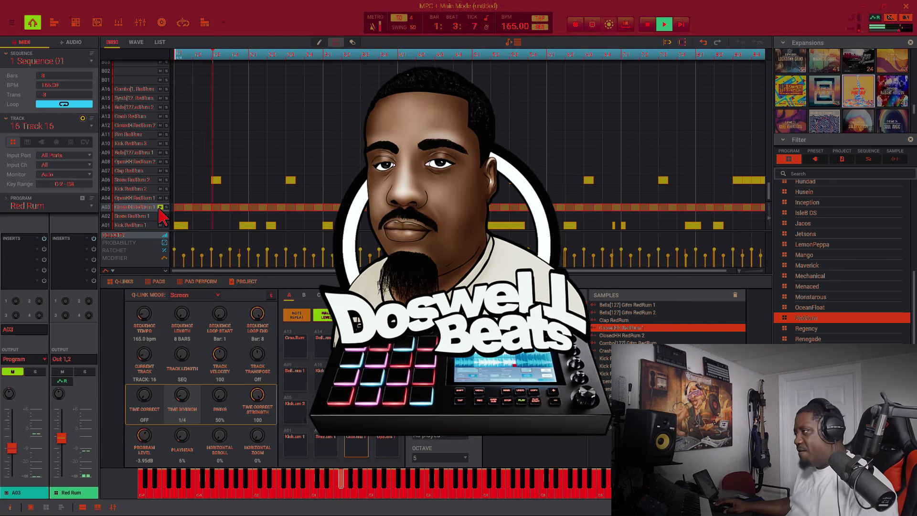